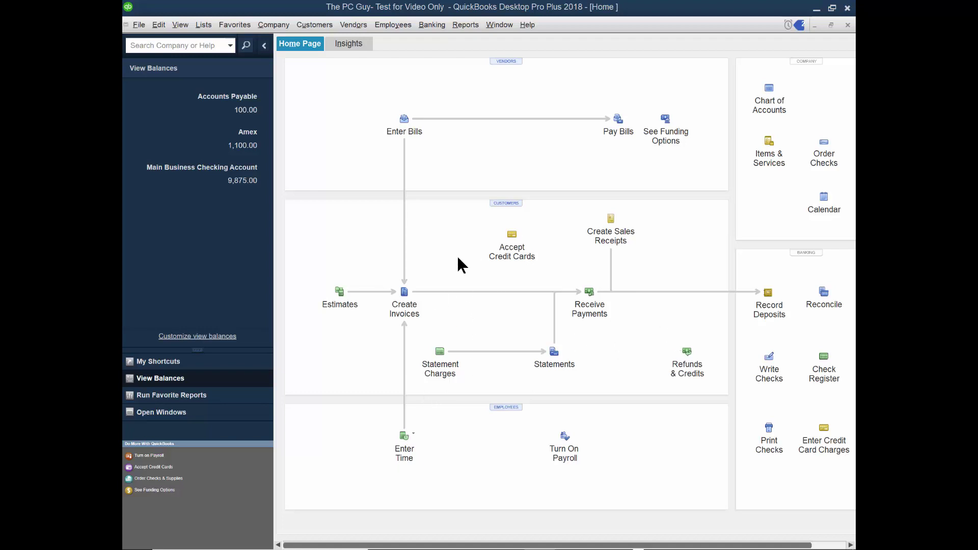
- Look through the customer task menus, then dismiss the employee tasks list
left_click(331, 25)
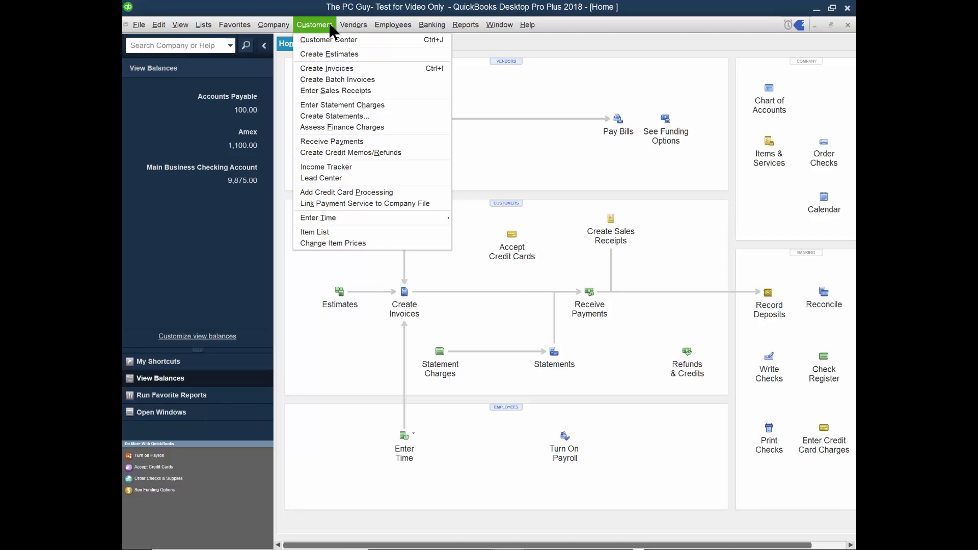
mouse_move(393, 24)
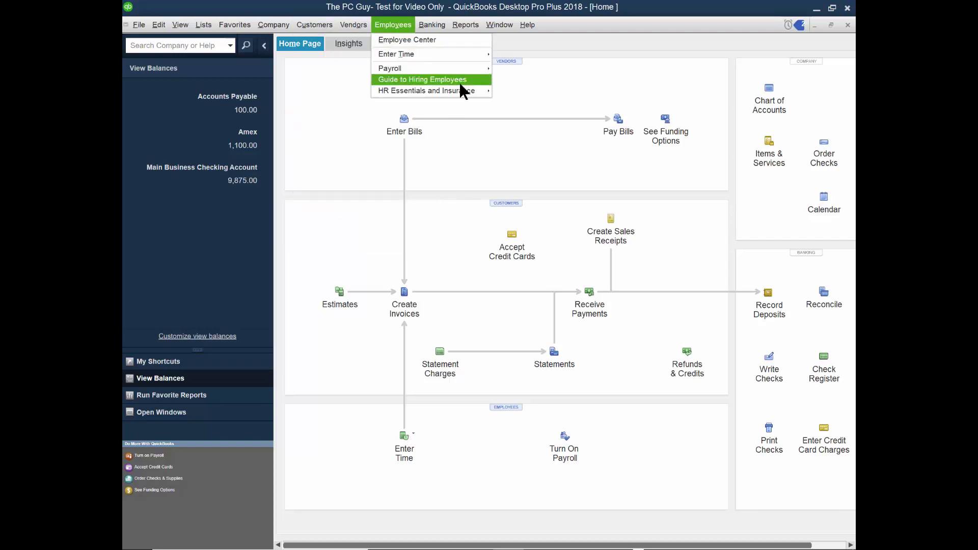
left_click(565, 102)
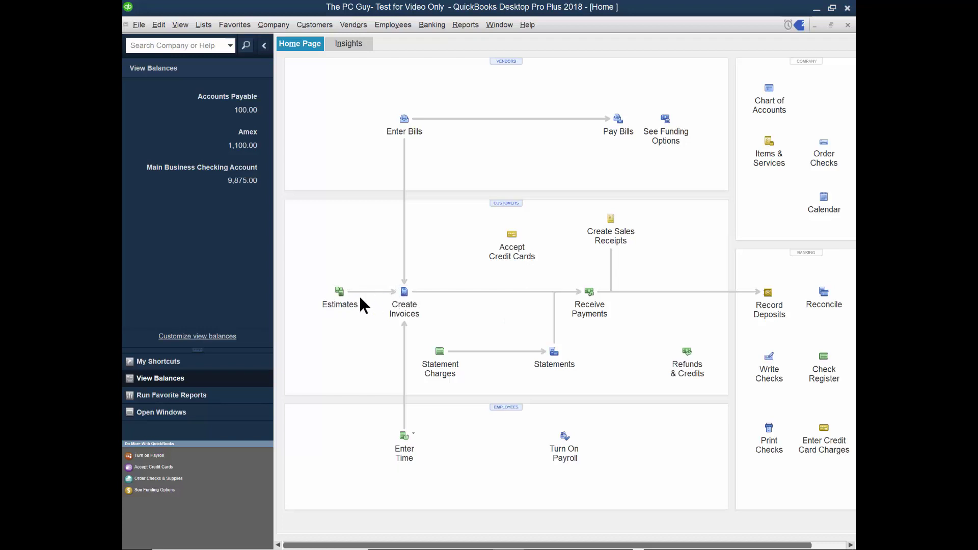
- Start a new estimate, Quick Add customer ABC Copany, and correct the billing name to ABC Company
left_click(338, 300)
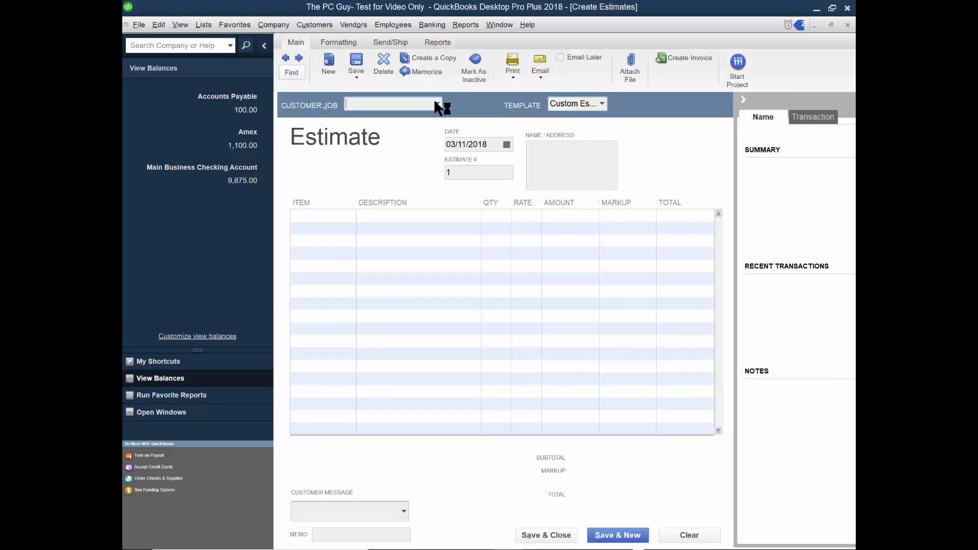
left_click(436, 102)
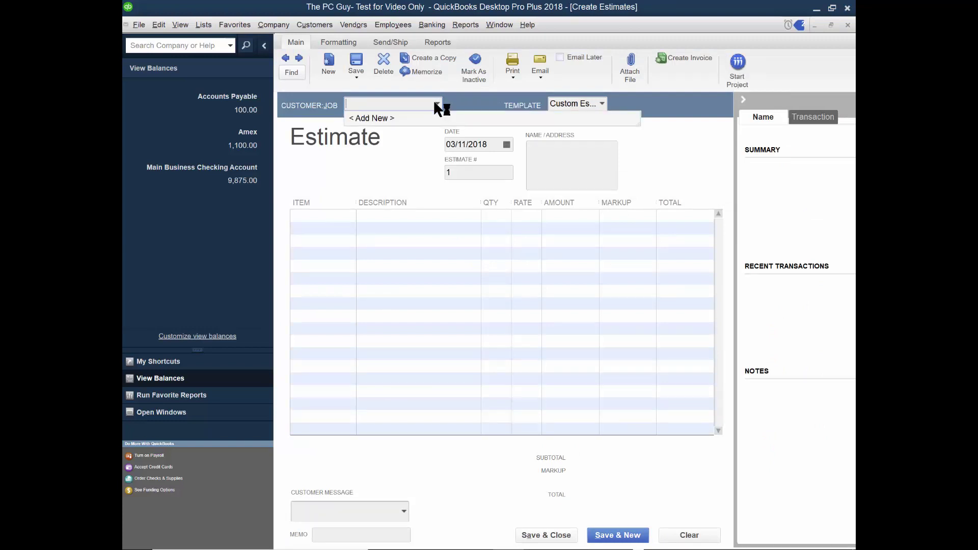
left_click(464, 106)
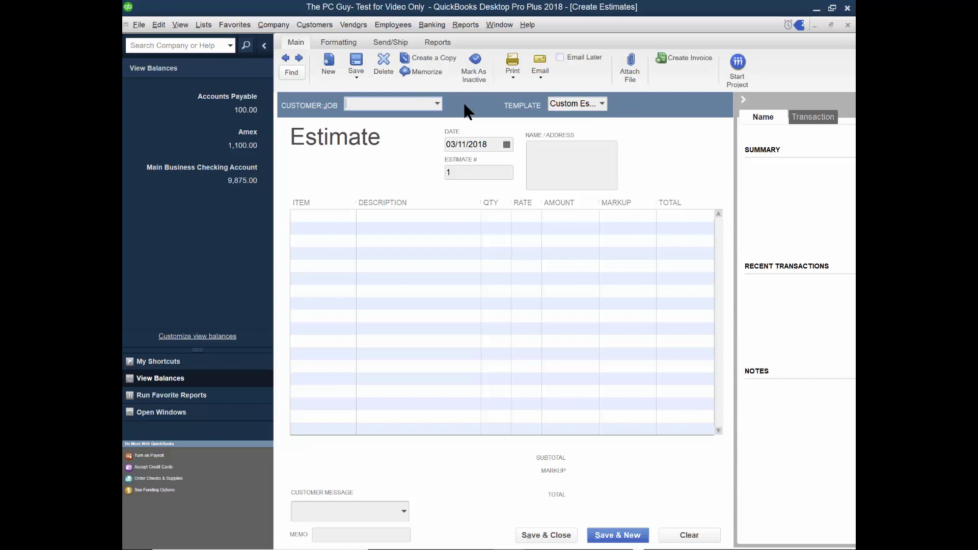
type("ABC Copany")
key("Tab")
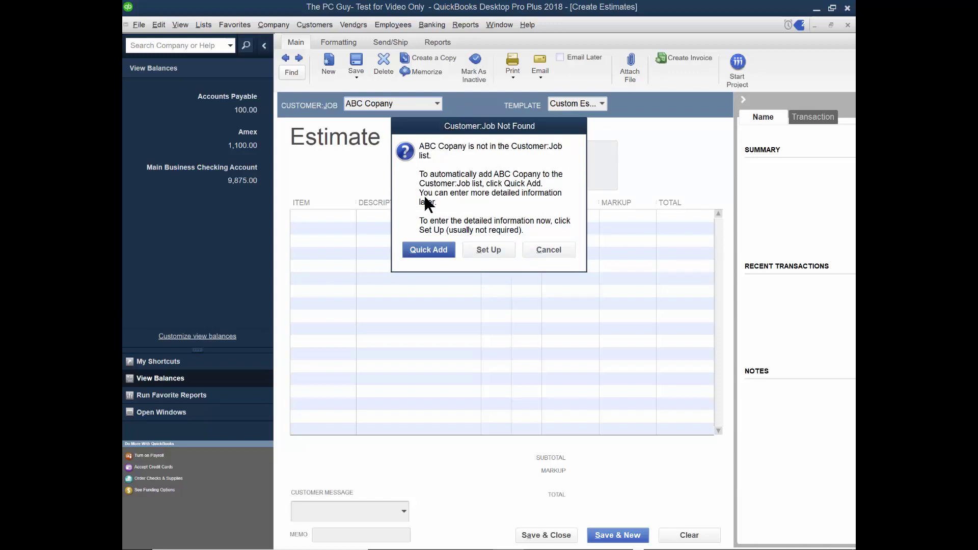
left_click(424, 250)
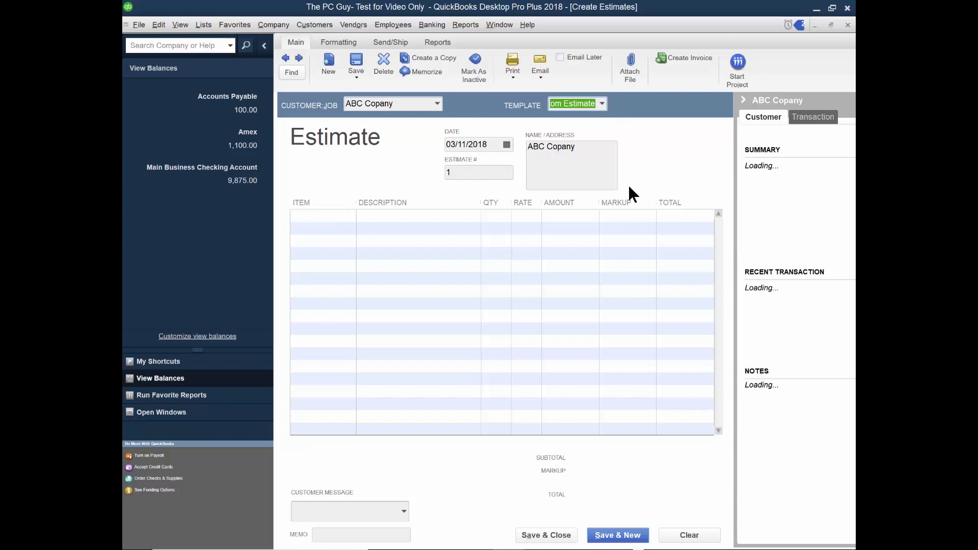
left_click(555, 147)
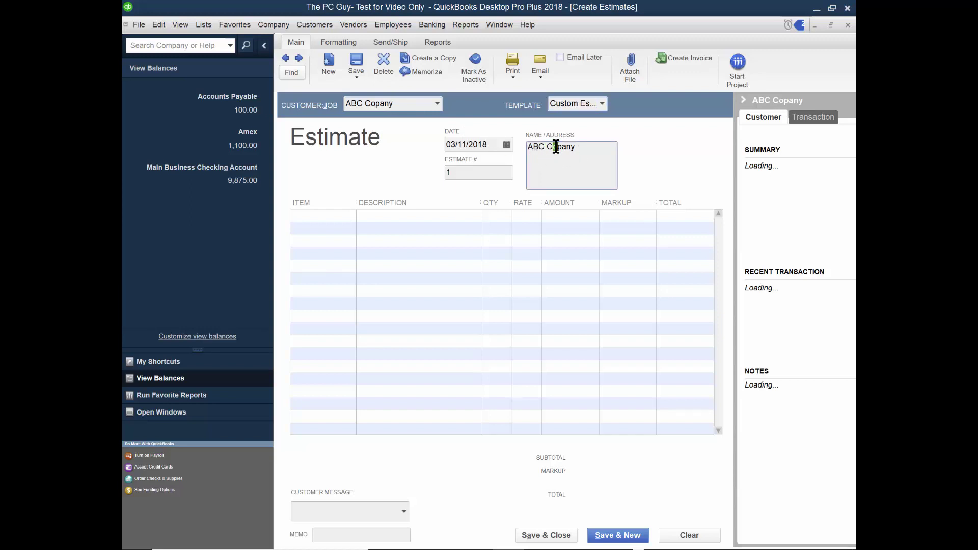
type("m")
- Create Sofware Support as a Service item posting to Consulting Income on the first estimate line
left_click(323, 219)
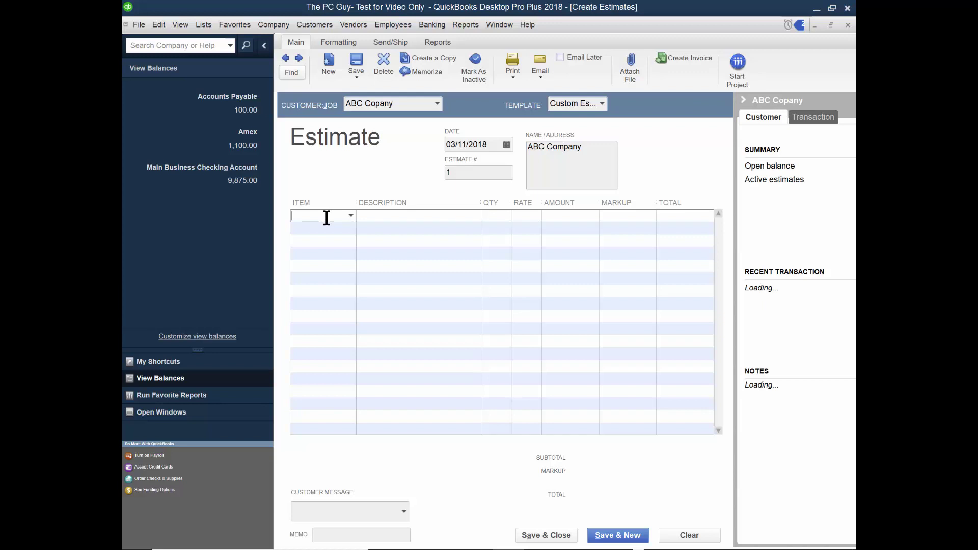
left_click(350, 216)
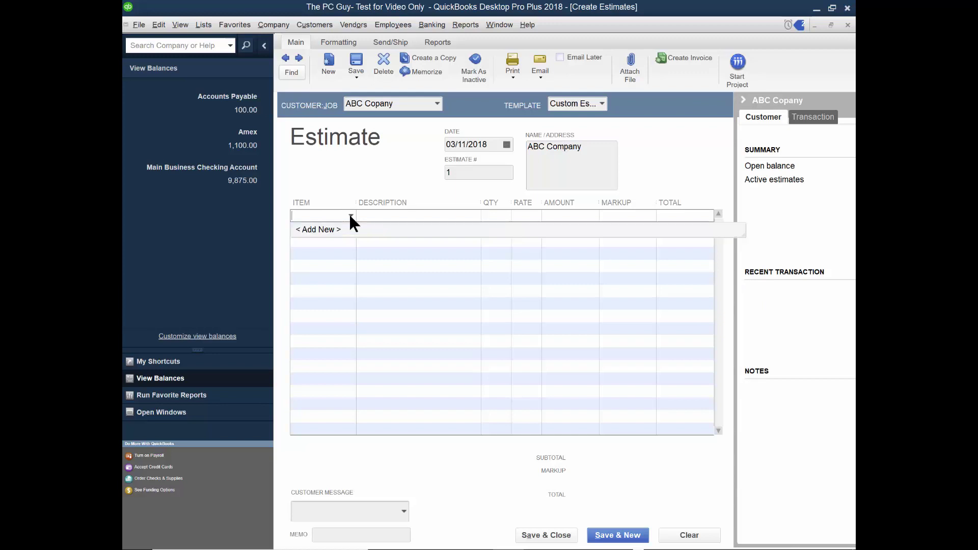
key("Escape")
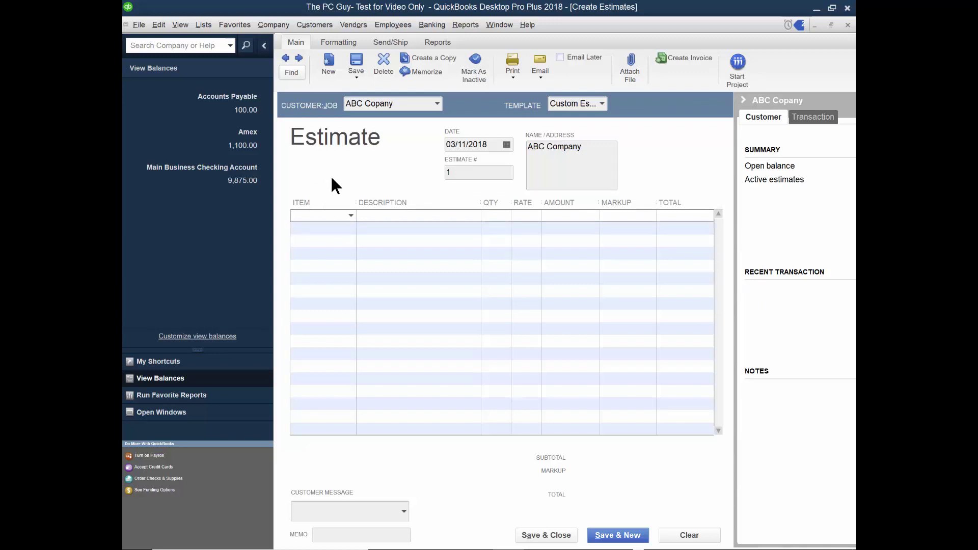
type("Sofware Support")
key("Tab")
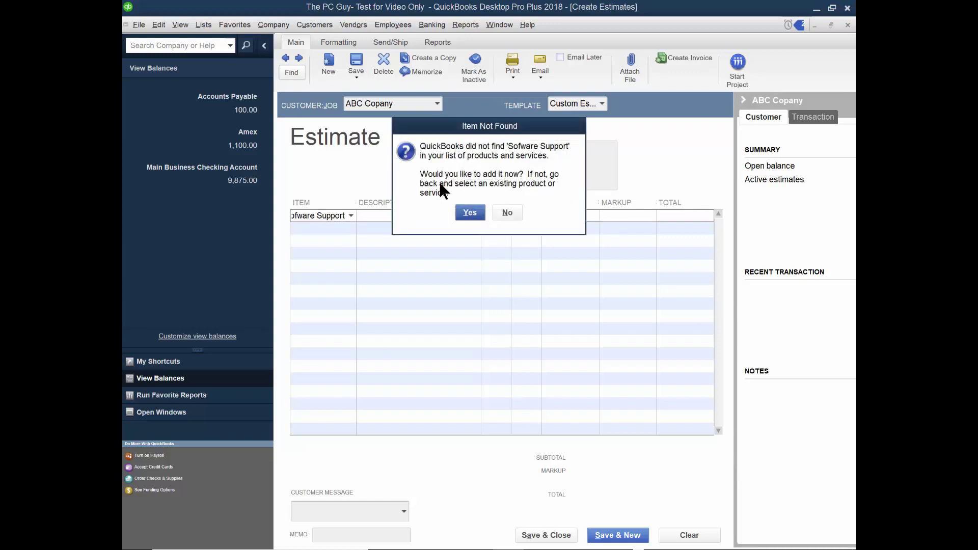
left_click(469, 213)
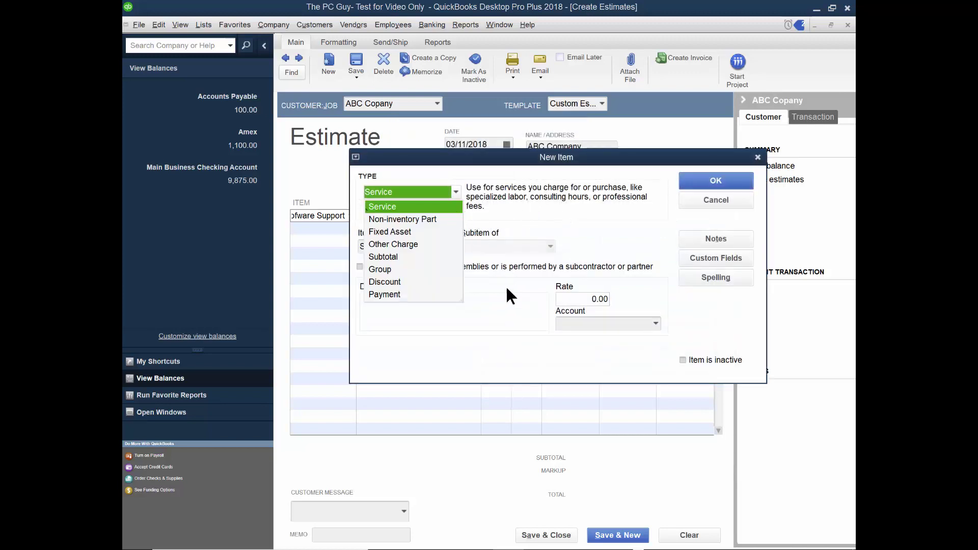
left_click(421, 206)
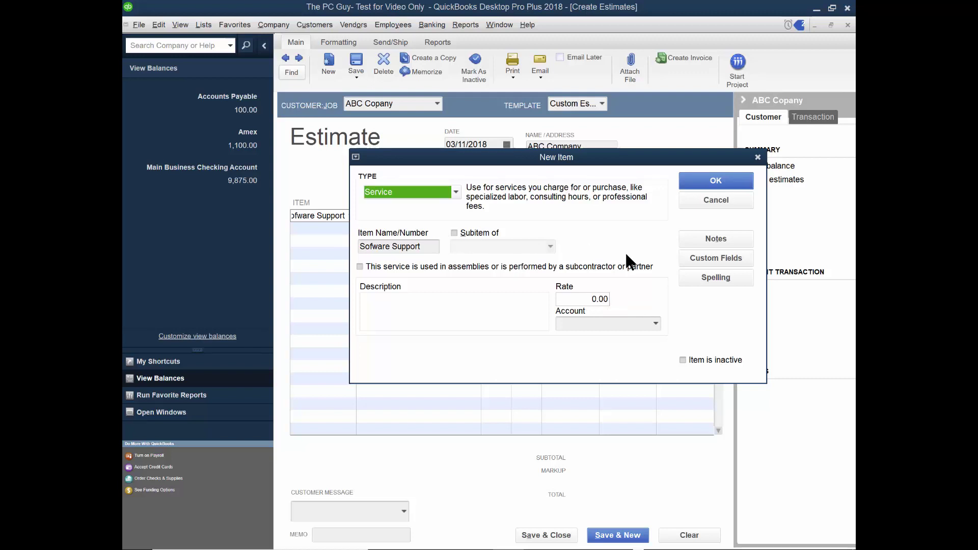
left_click(653, 323)
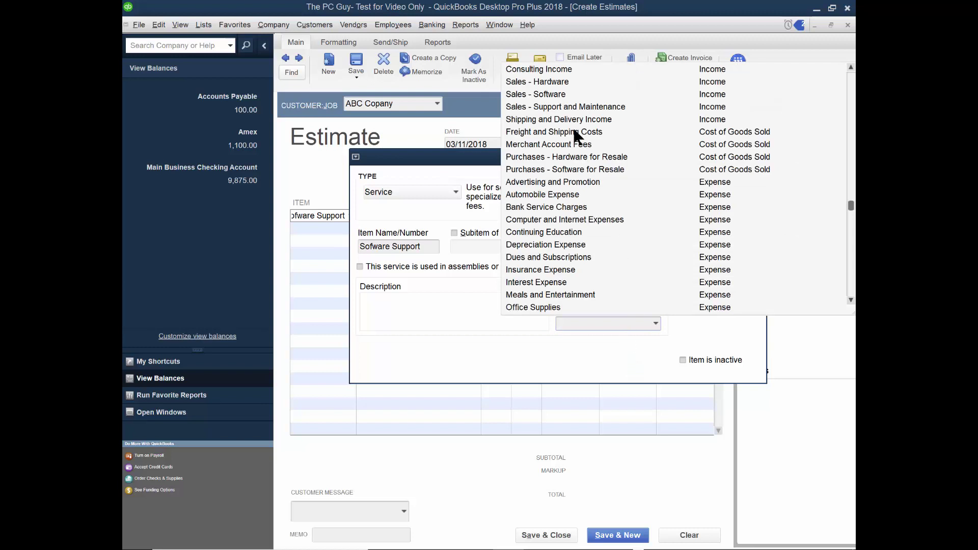
left_click(545, 69)
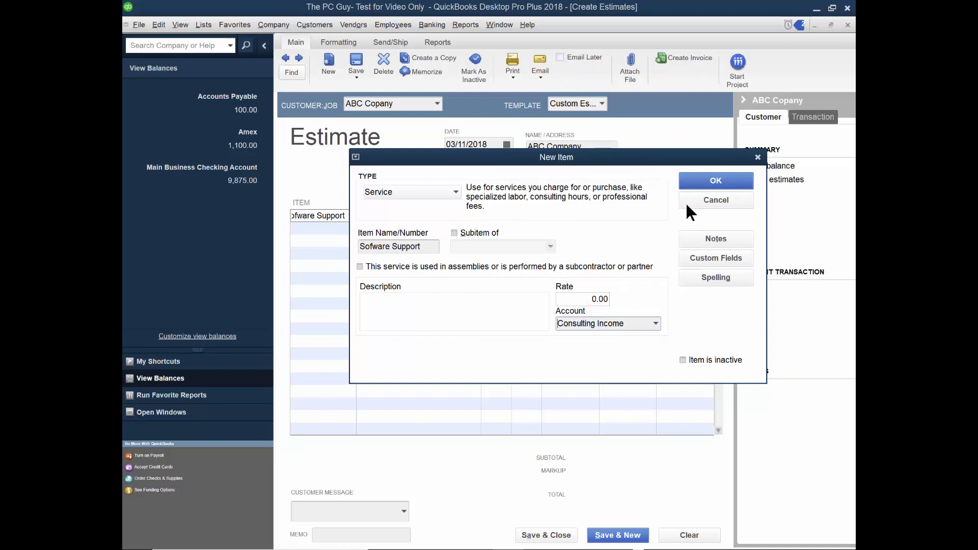
- Save the new item and bill quantity 5 at a 100.00 rate, totalling 500.00
left_click(709, 185)
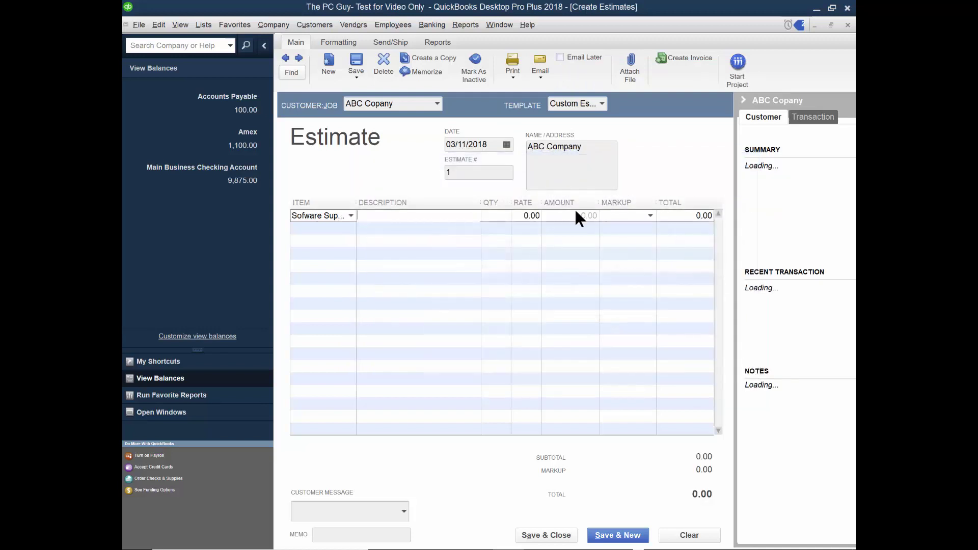
key("Tab")
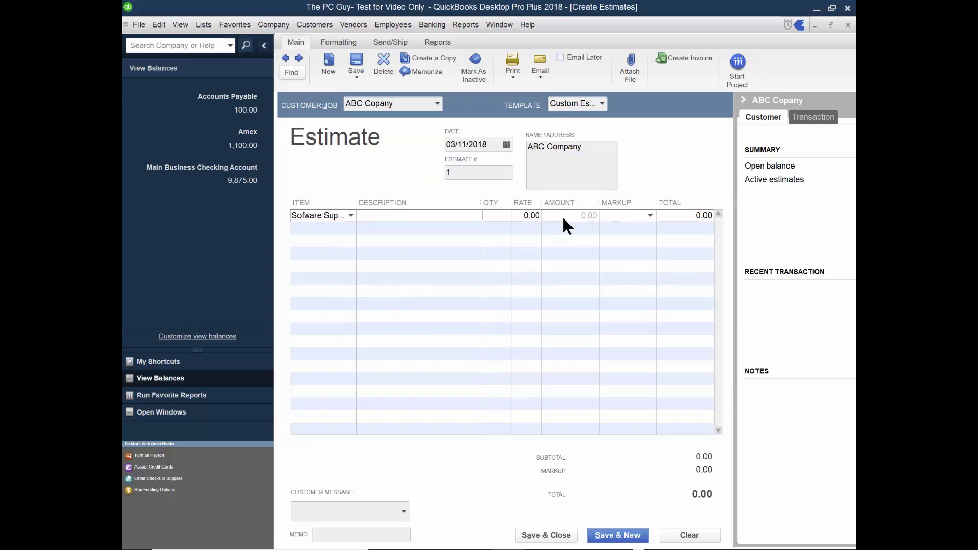
type("5")
key("Tab")
type("100")
key("Tab")
- Enter the customer message 'This is a proposal based on our converation'
left_click(405, 512)
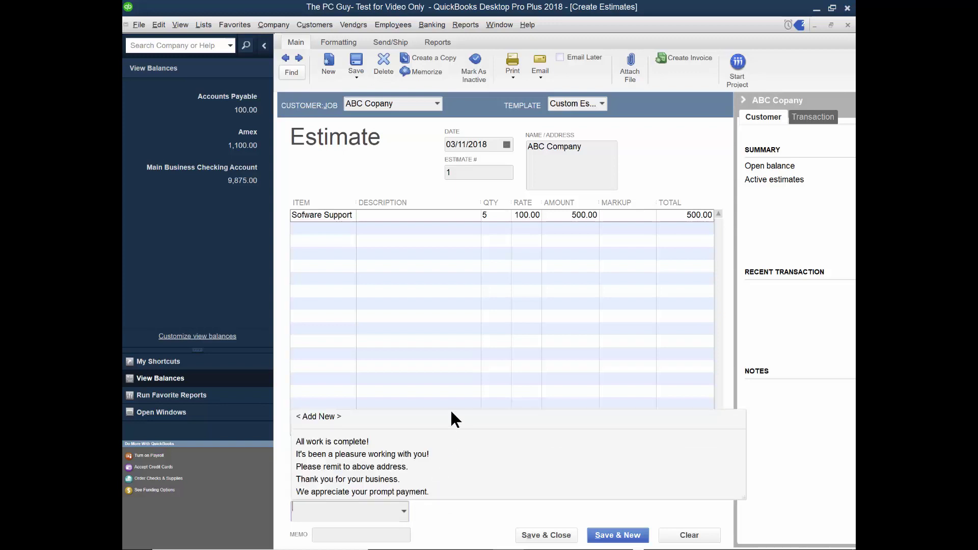
left_click(451, 514)
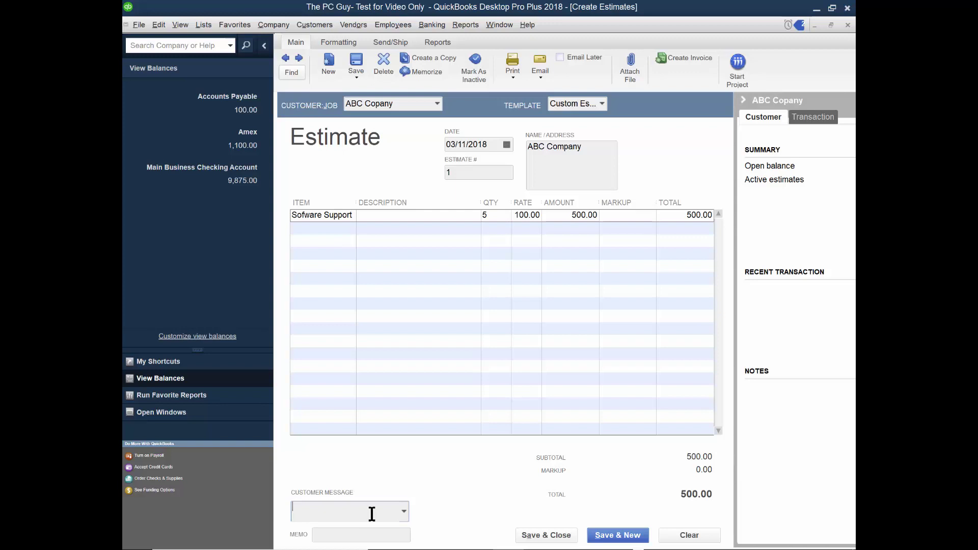
type("This is ")
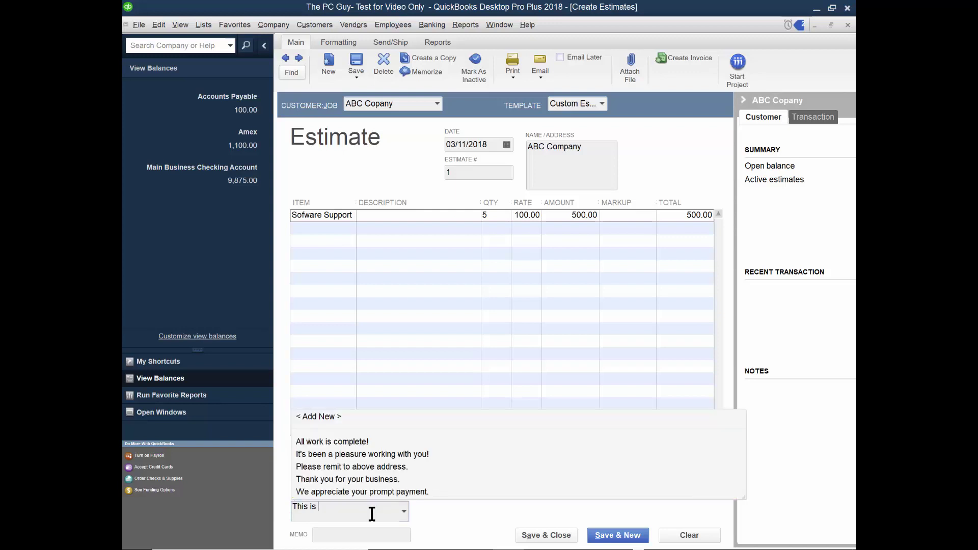
type("a proposal based on our converation")
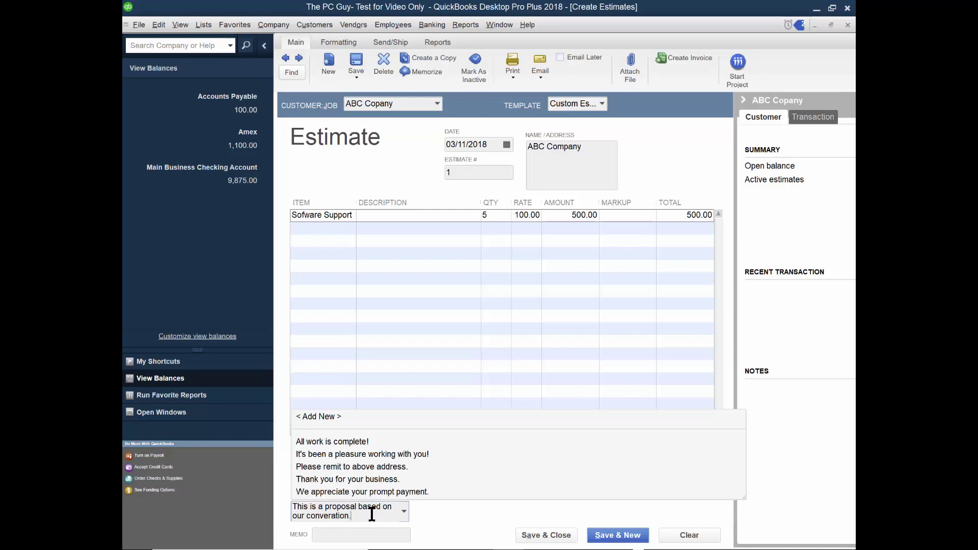
- Finish the message with a period, add it to the list, correct 'converation' to 'conversation', and save, keeping ABC Company
type(".")
left_click(549, 536)
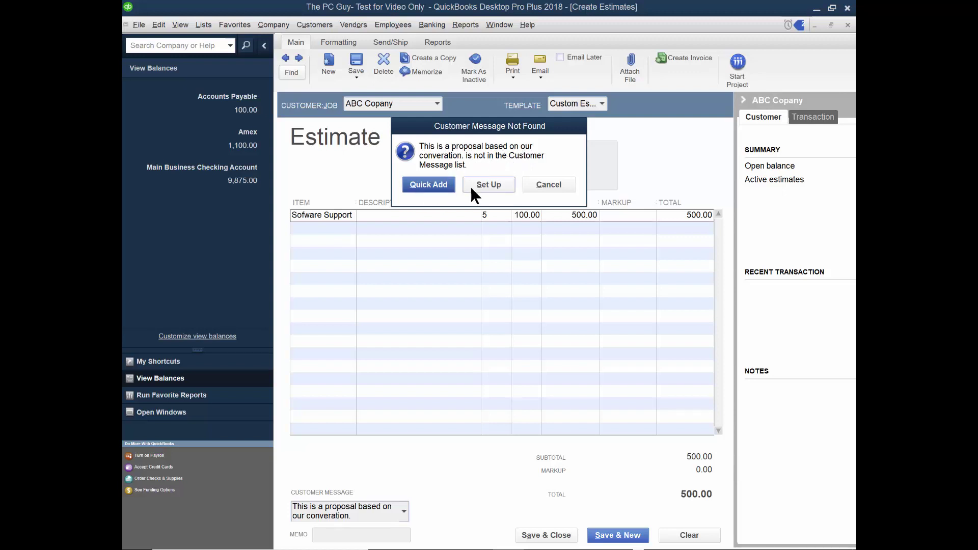
left_click(429, 185)
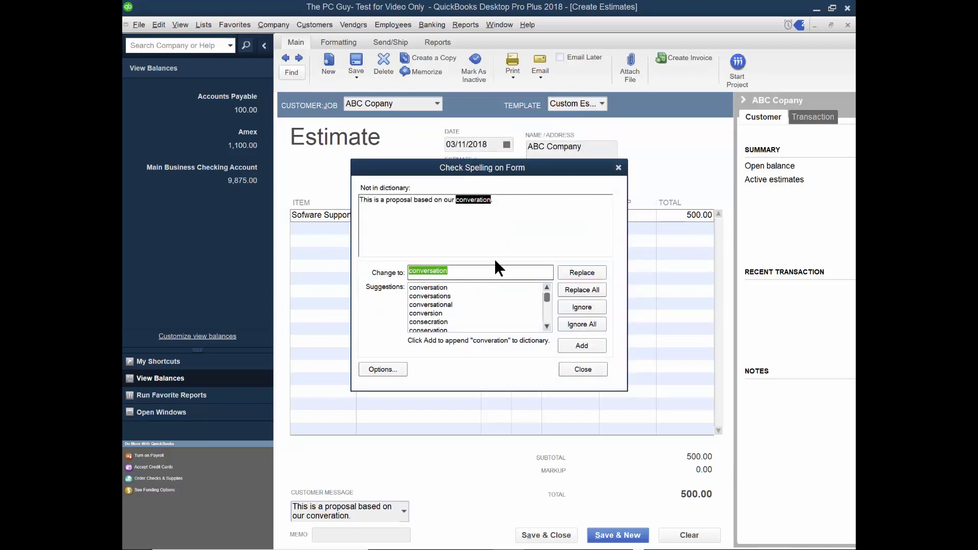
left_click(529, 288)
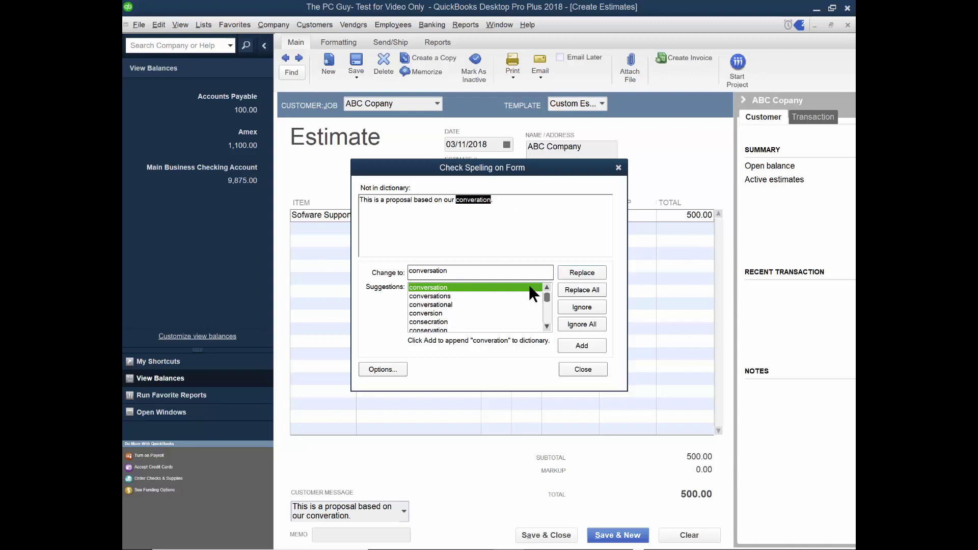
left_click(598, 285)
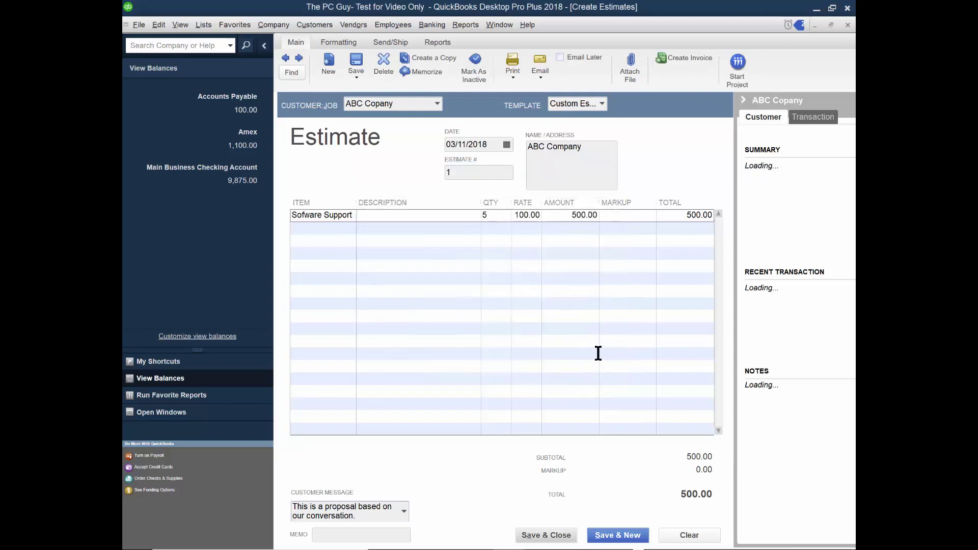
left_click(553, 544)
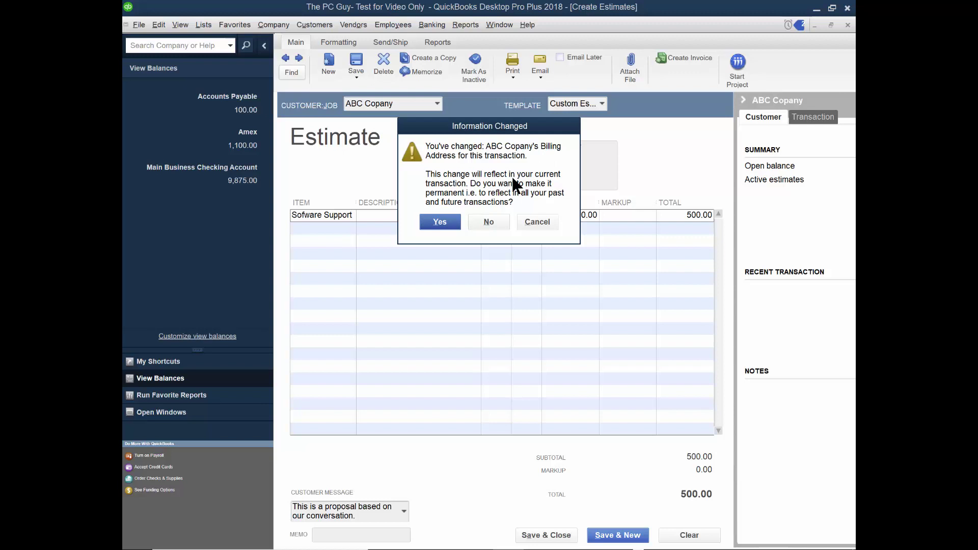
left_click(447, 222)
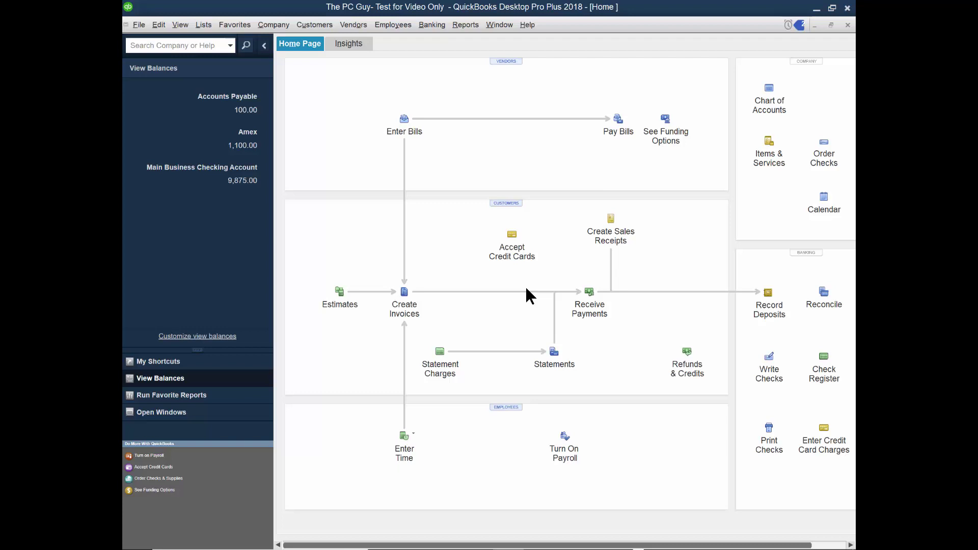
- Reopen saved Estimate #1 for ABC Copany and convert it into an invoice
left_click(340, 289)
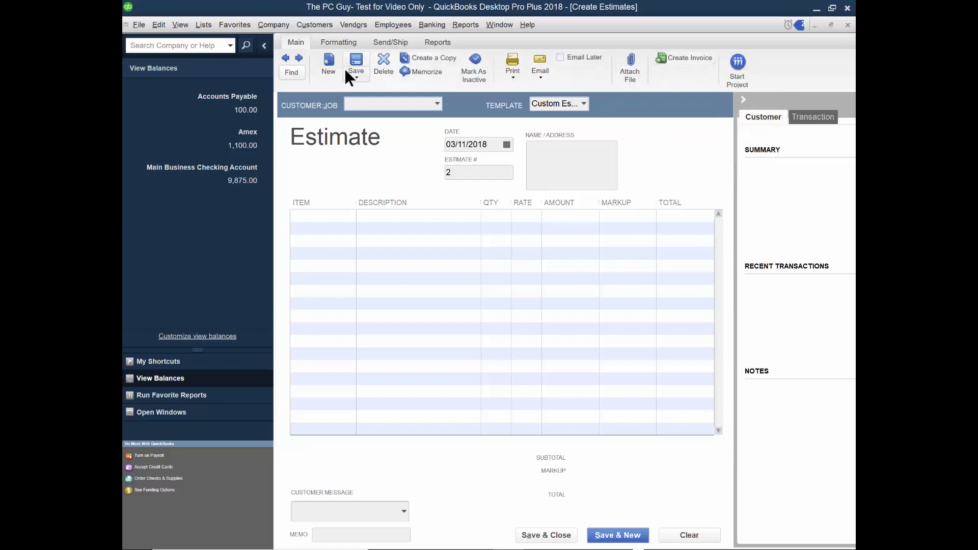
left_click(285, 58)
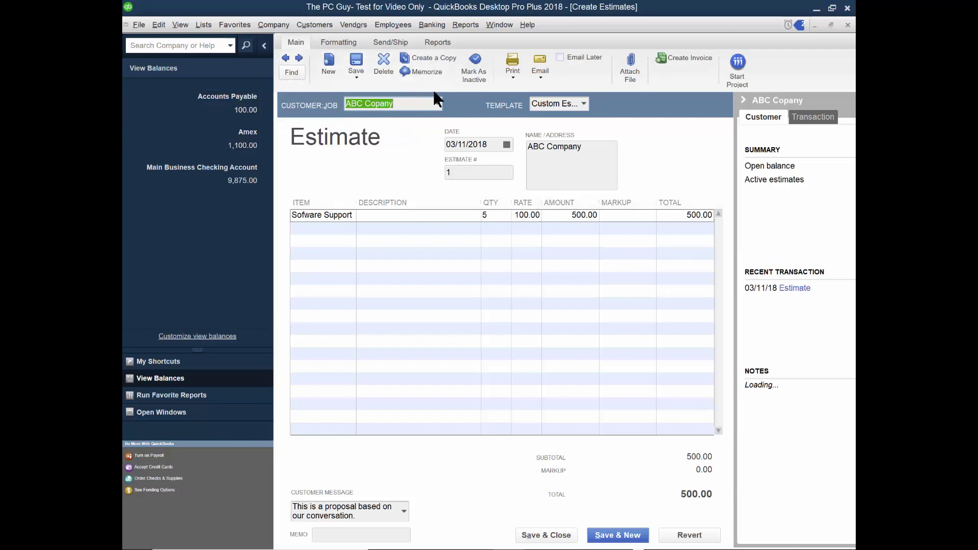
left_click(676, 60)
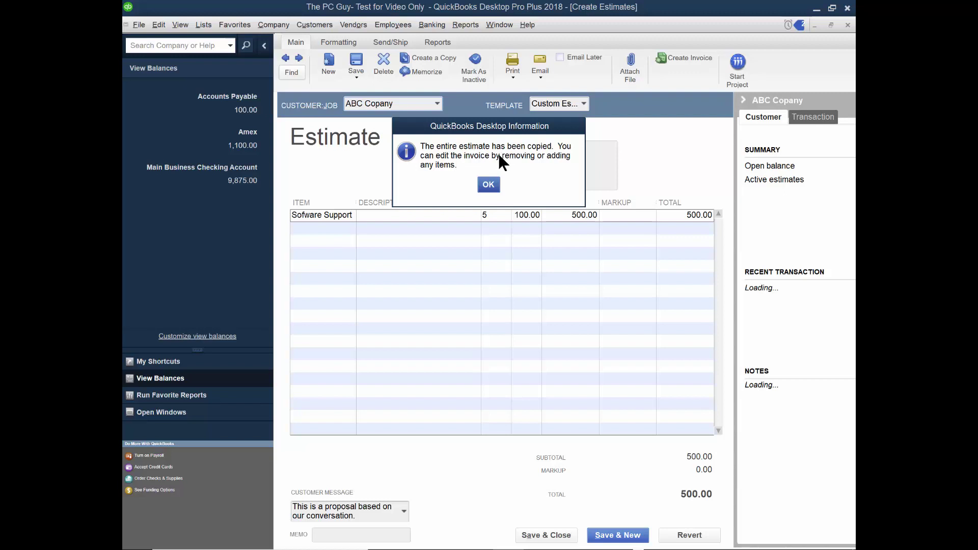
- Accept the copy notice and save Invoice #1 for 500.00
left_click(489, 185)
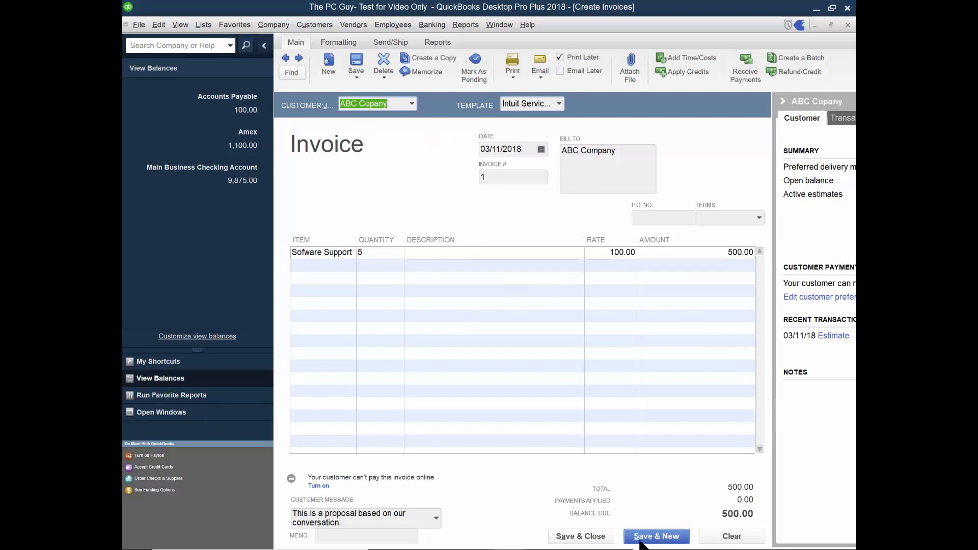
left_click(580, 538)
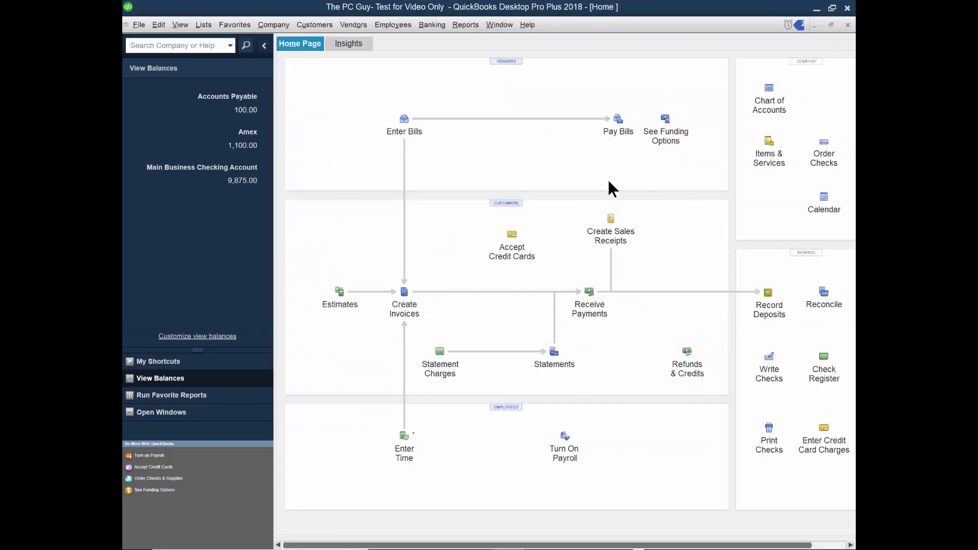
- Toggle between My Shortcuts and View Balances so Accounts Receivable shows 500.00
left_click(168, 361)
left_click(168, 379)
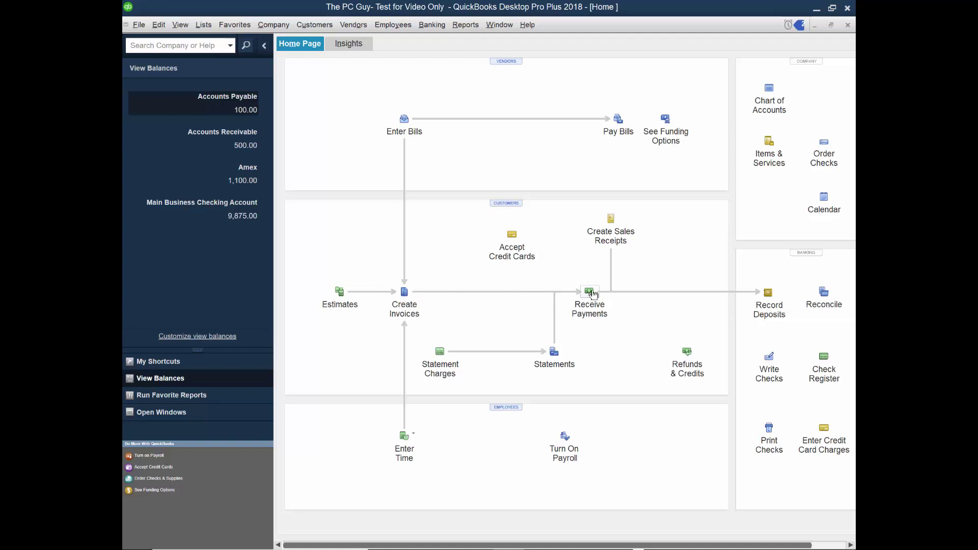
- Receive a 250.00 check payment from ABC Copany against invoice 1 and save it
left_click(593, 293)
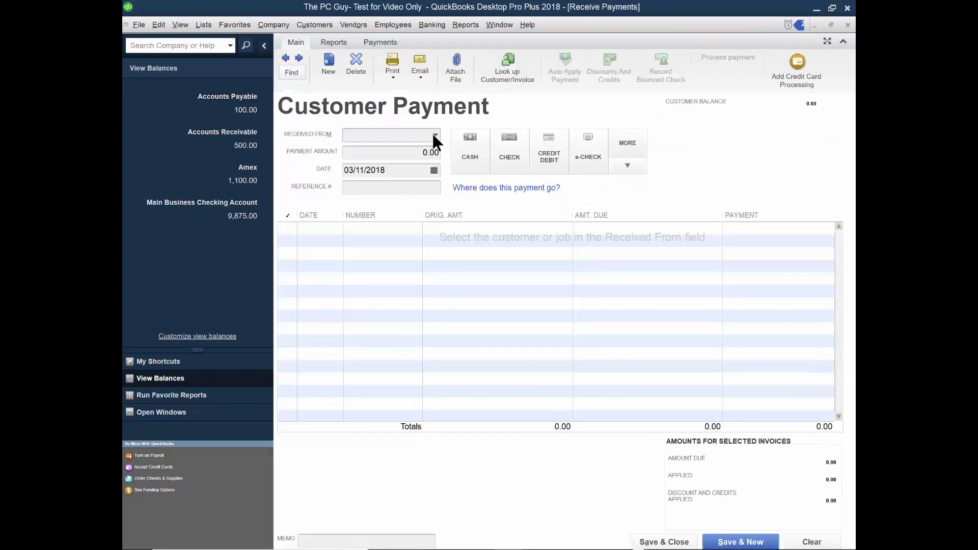
left_click(434, 135)
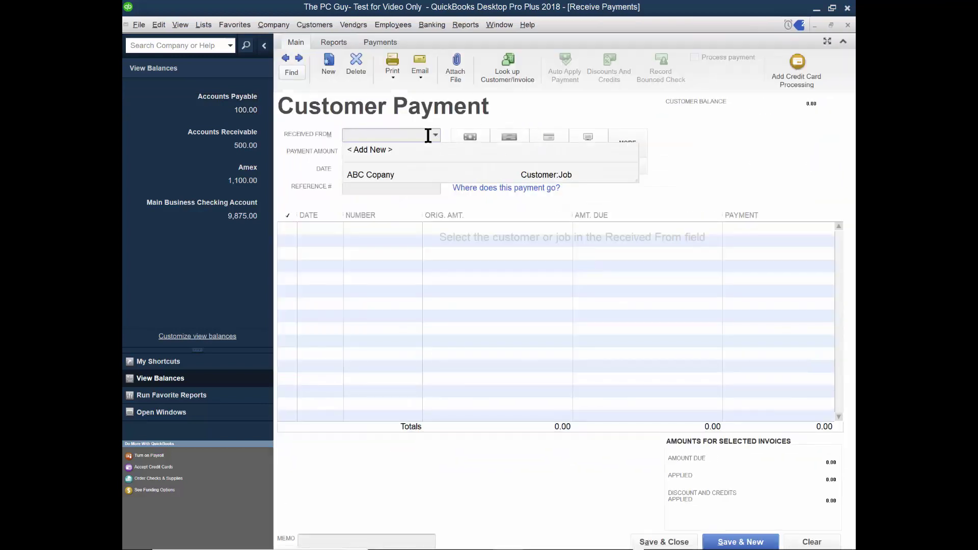
left_click(388, 178)
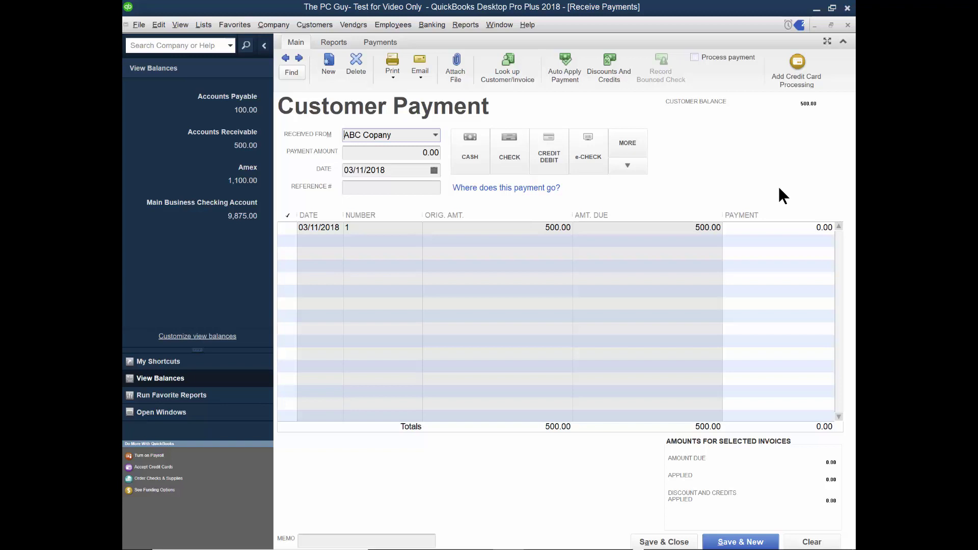
left_click(412, 153)
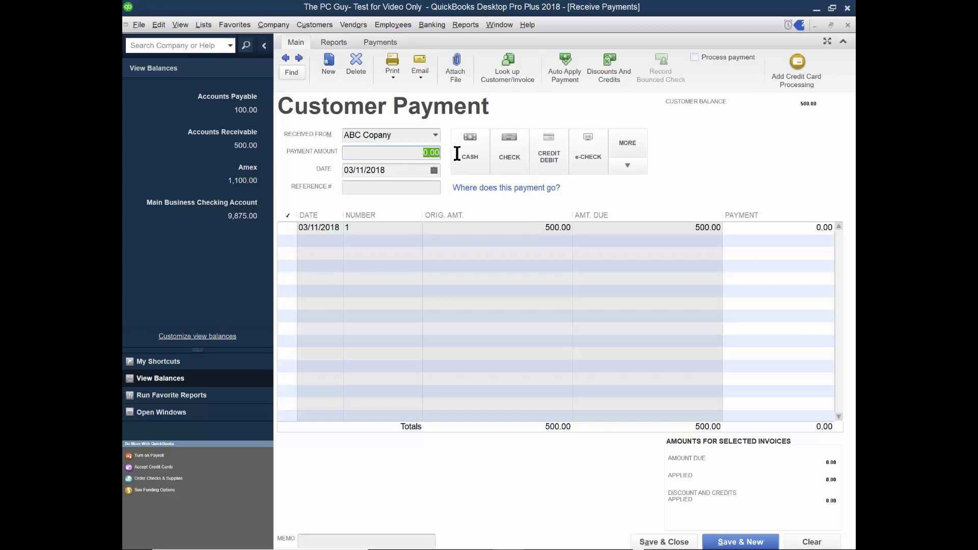
type("250")
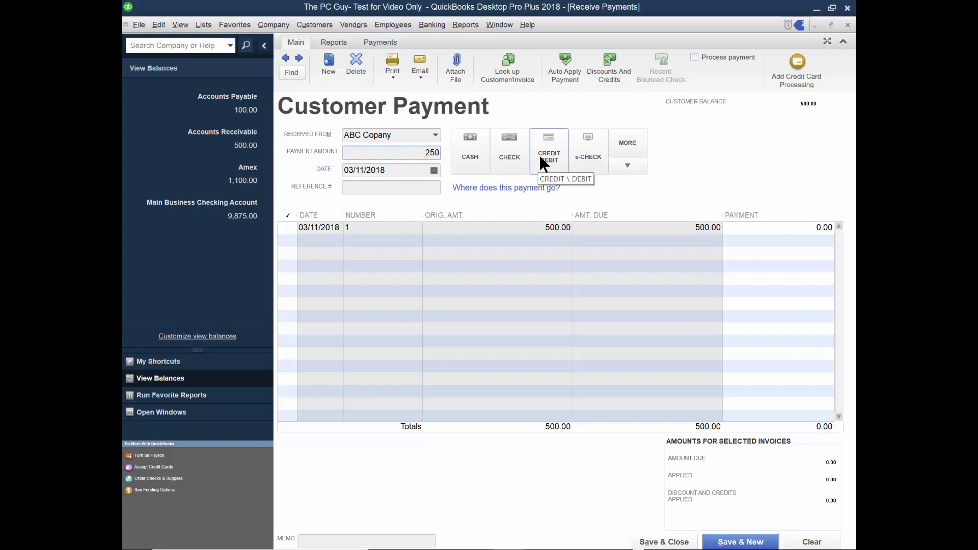
left_click(626, 163)
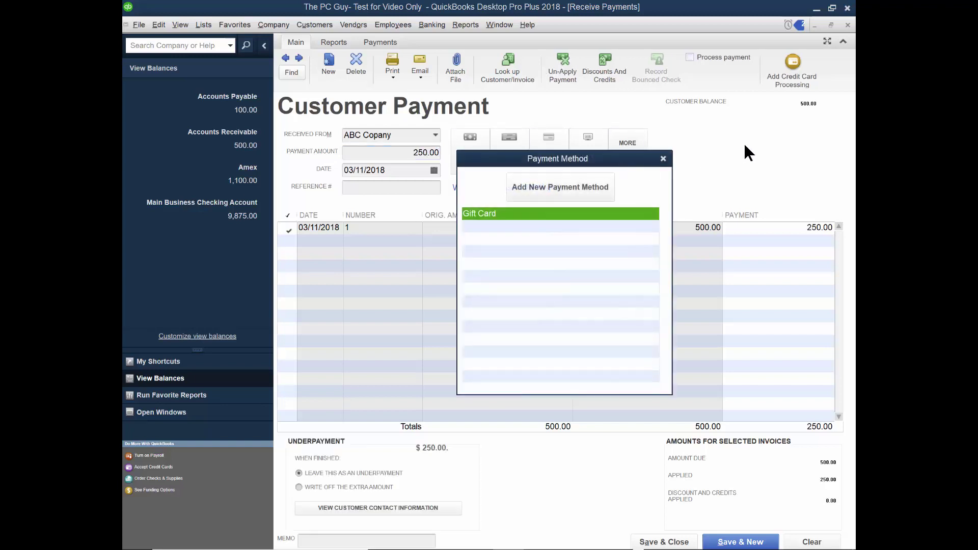
left_click(663, 158)
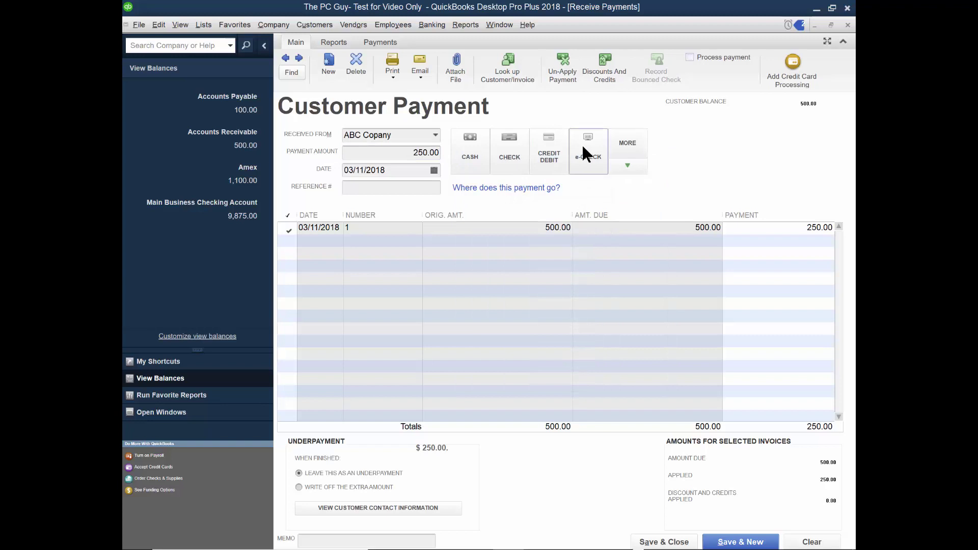
left_click(521, 149)
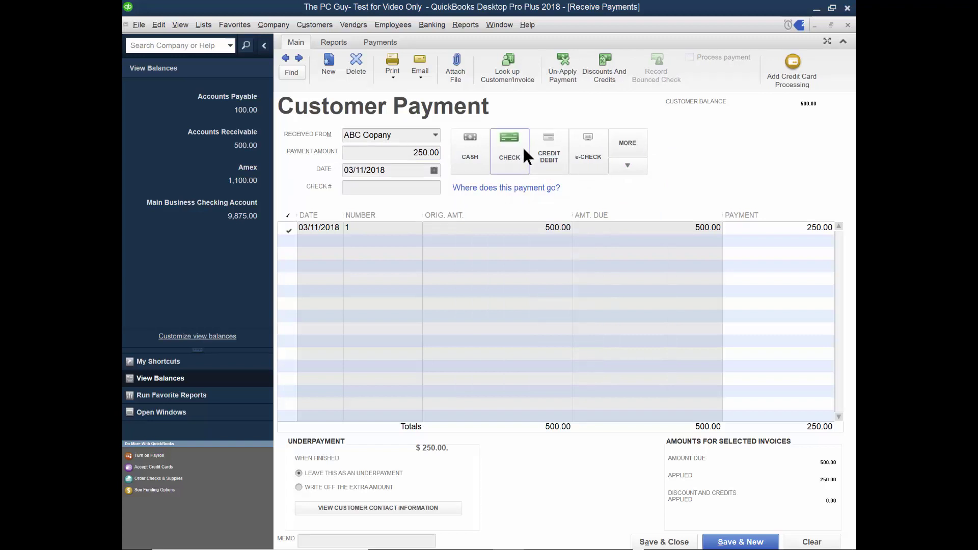
left_click(649, 543)
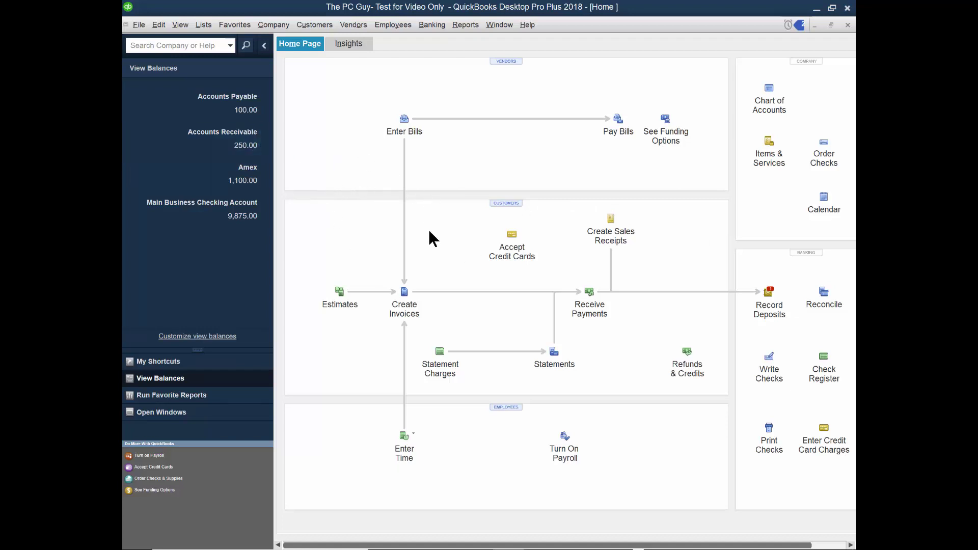
left_click(171, 377)
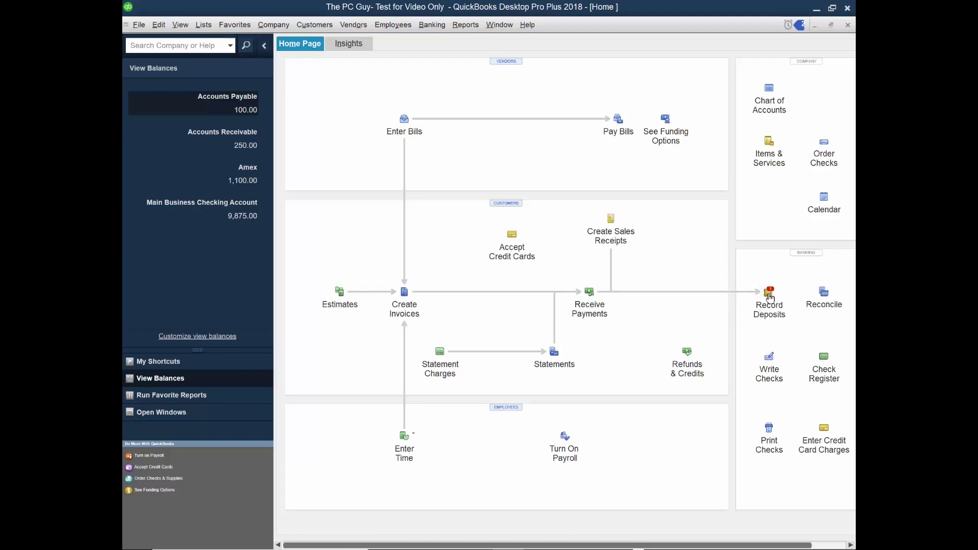
- Deposit ABC Copany's 250.00 payment from Undeposited Funds into Main Business Checking Account
left_click(766, 294)
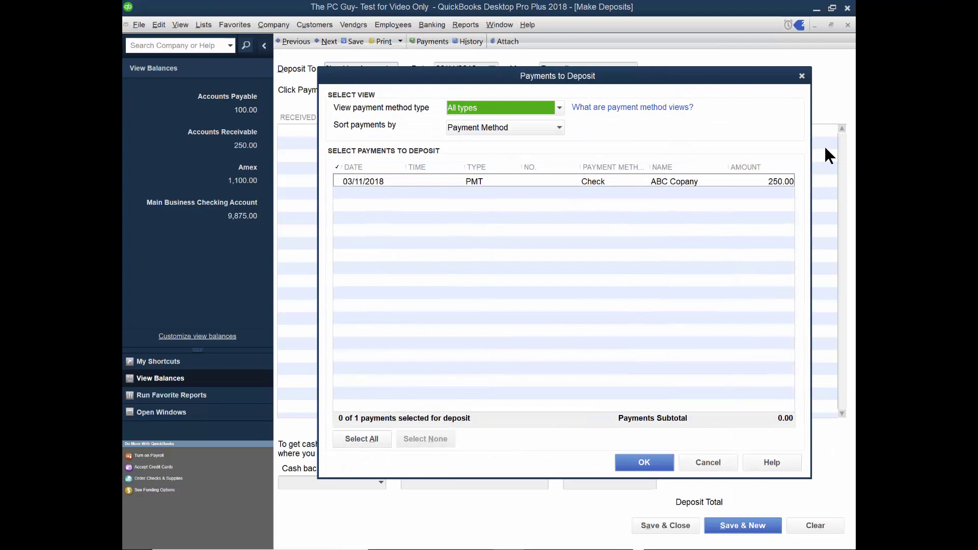
left_click(338, 182)
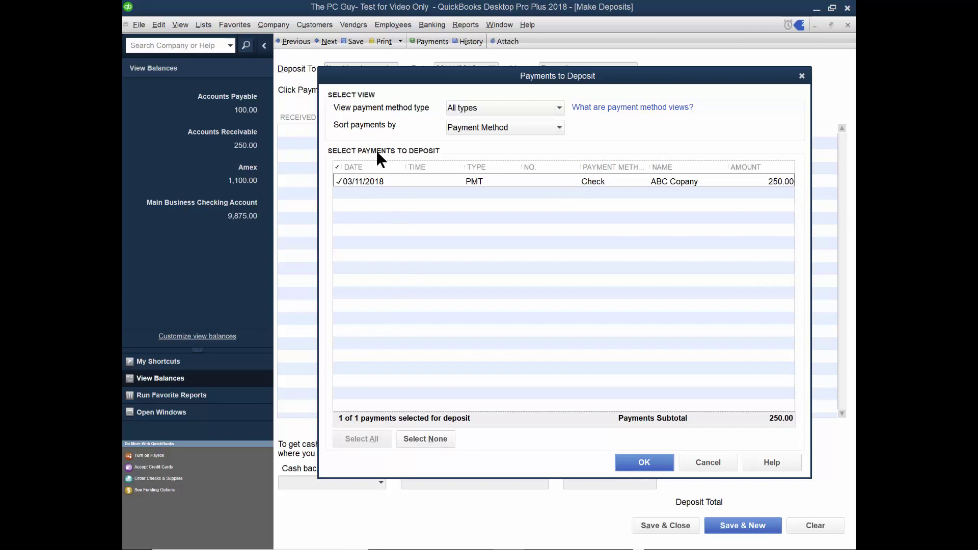
left_click(647, 463)
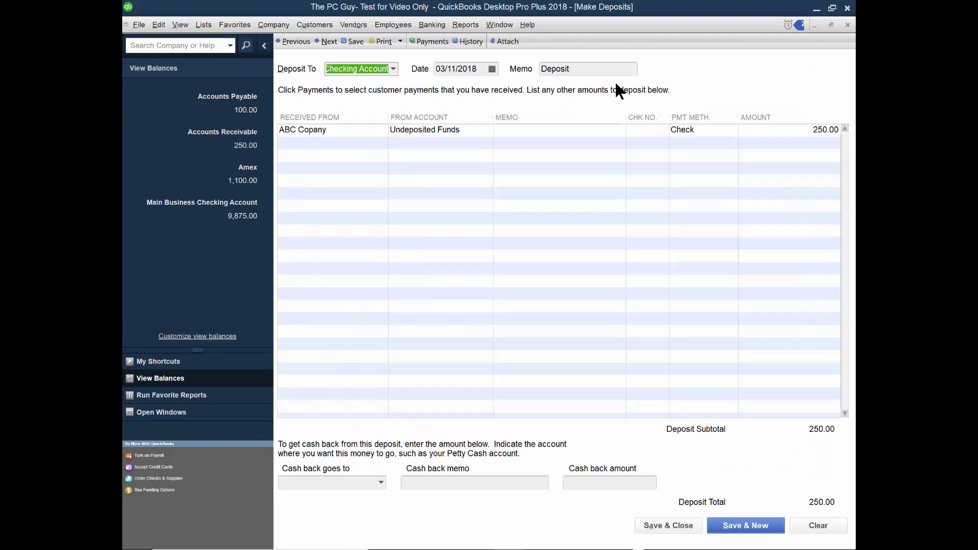
left_click(393, 68)
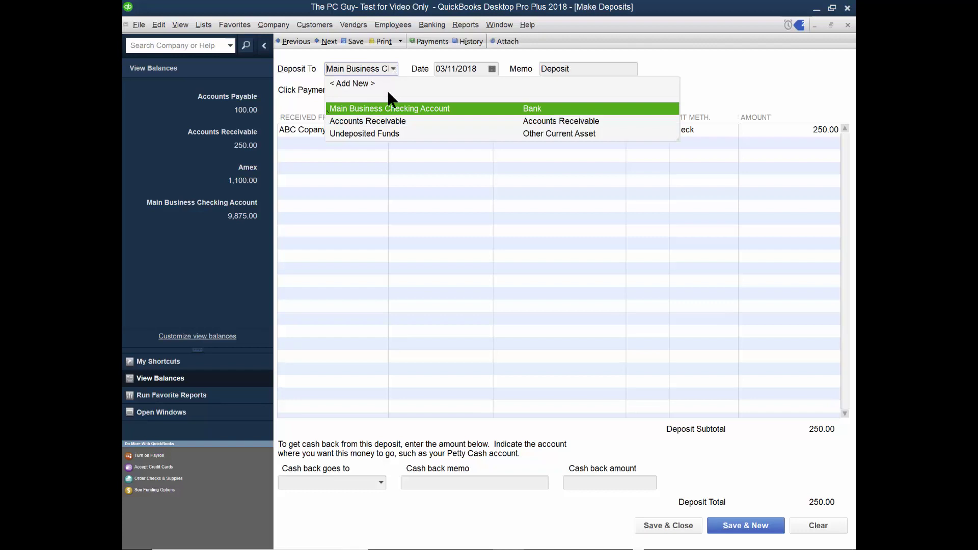
left_click(382, 107)
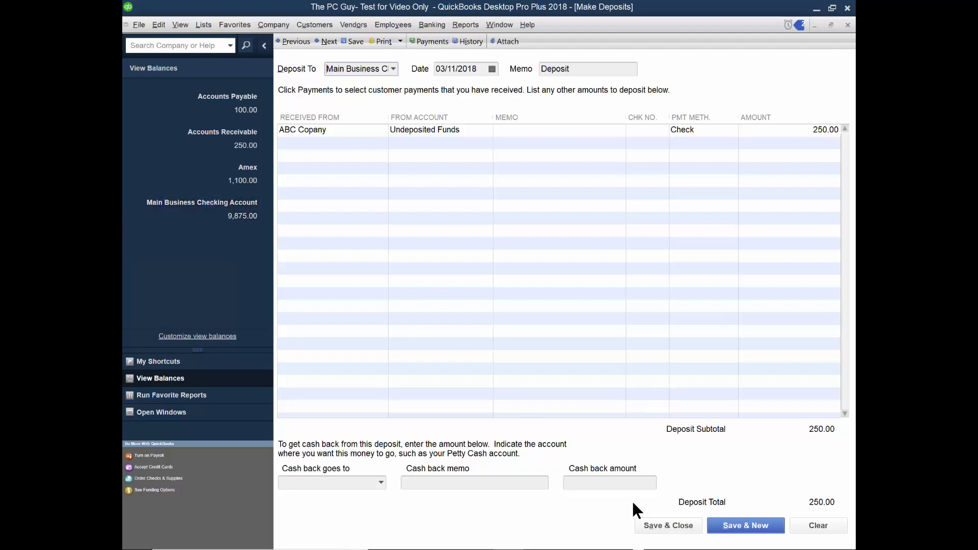
left_click(656, 525)
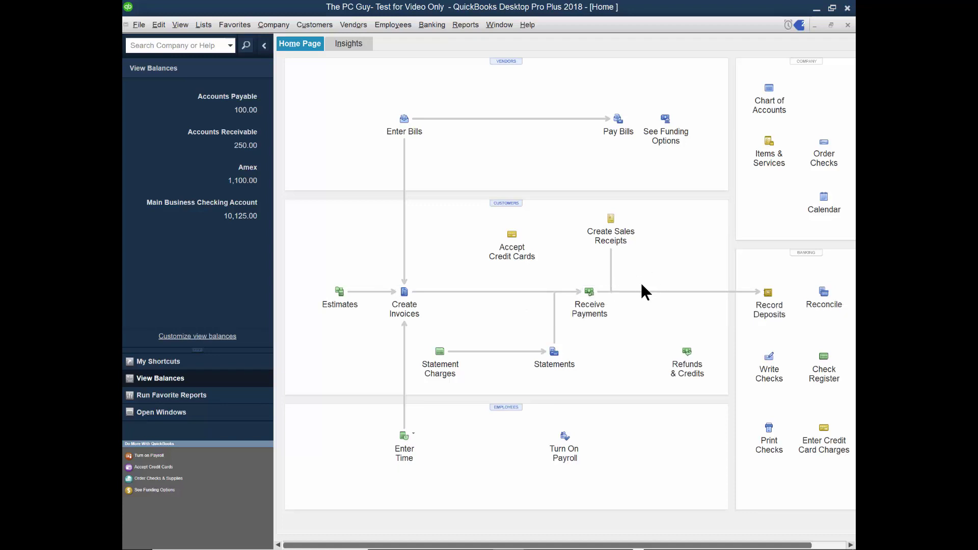
- Apply a second ABC Copany payment to invoice 1 with automatic calculation and save it
left_click(591, 299)
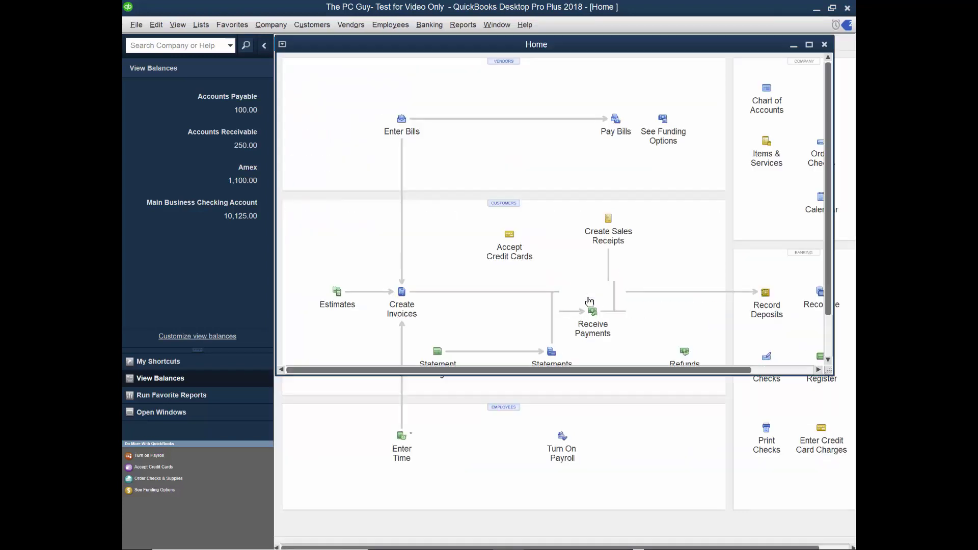
left_click(435, 136)
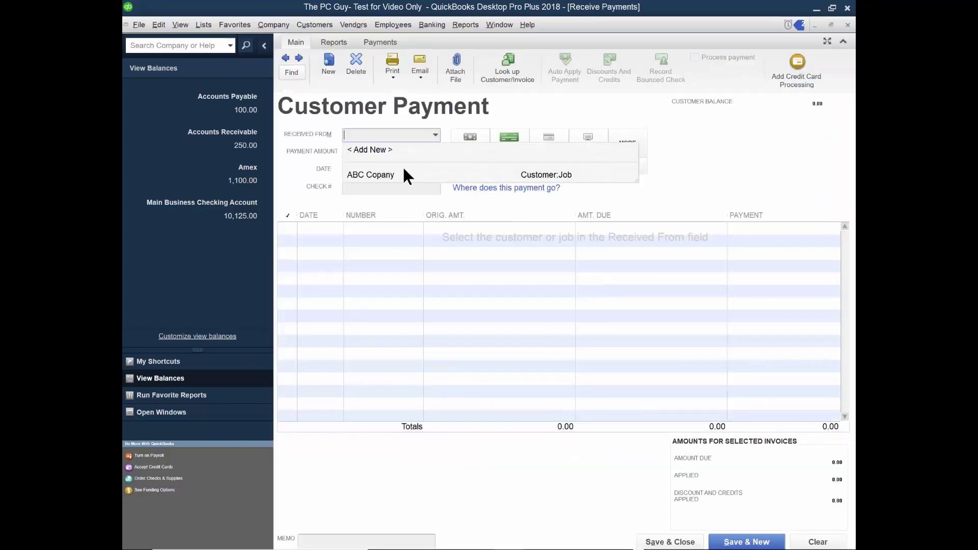
left_click(388, 175)
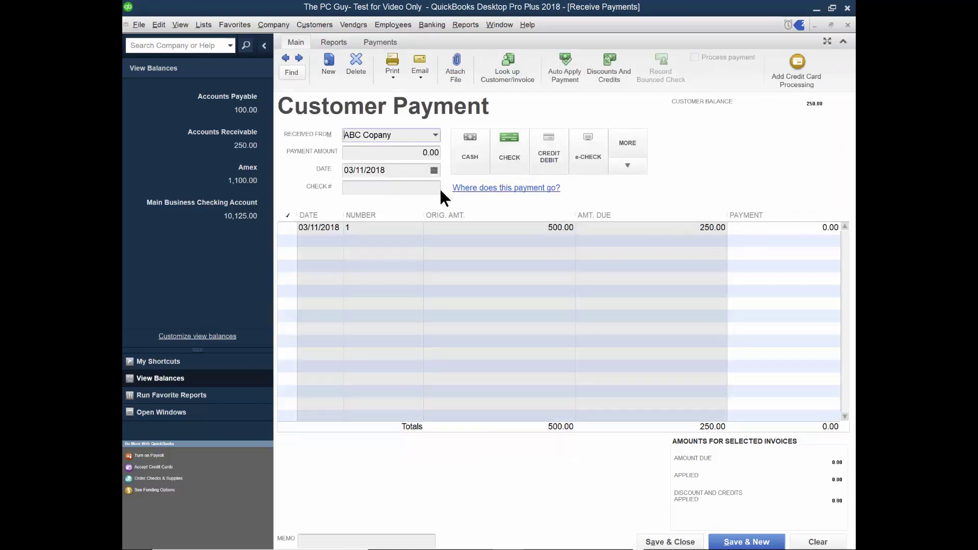
left_click(287, 228)
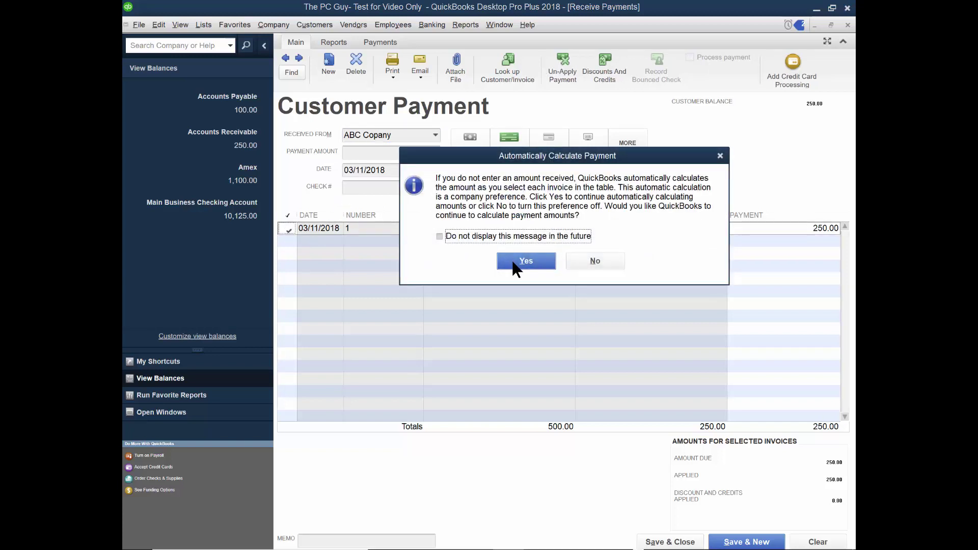
left_click(514, 263)
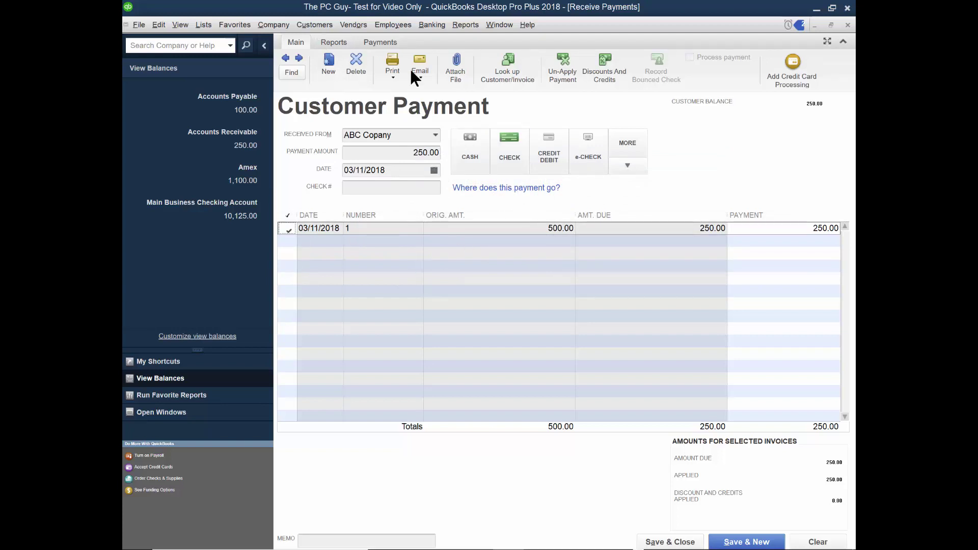
left_click(668, 543)
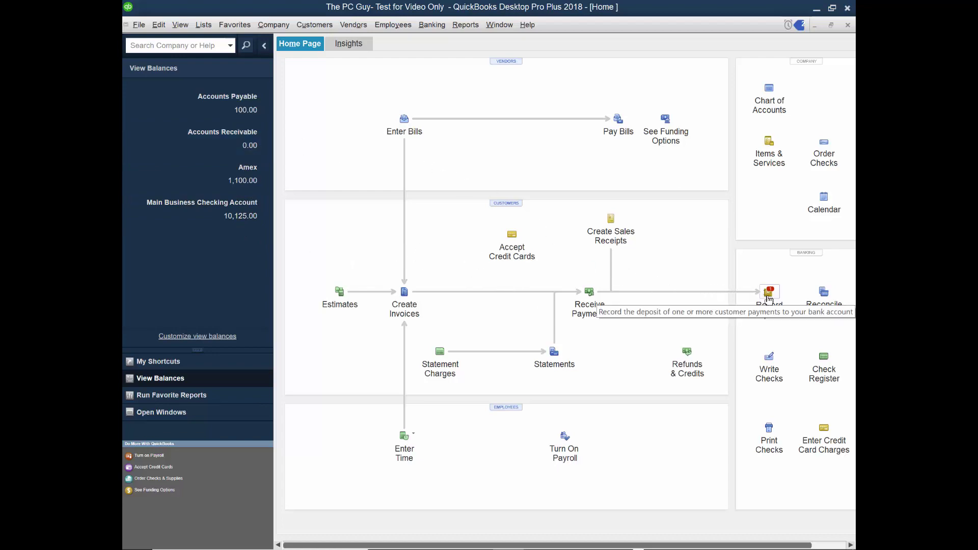
- Record the second 250.00 ABC Copany payment as a deposit to Main Business Checking Account
left_click(768, 296)
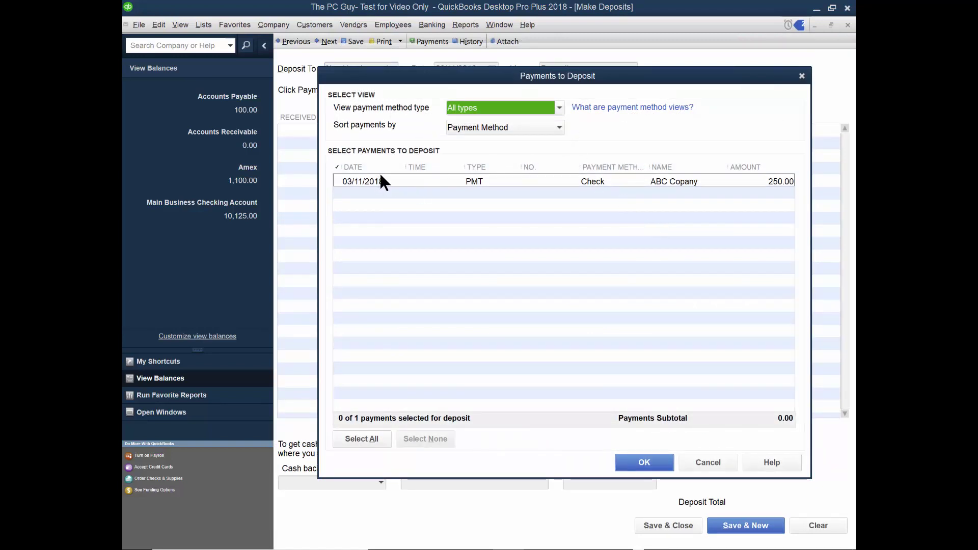
left_click(342, 182)
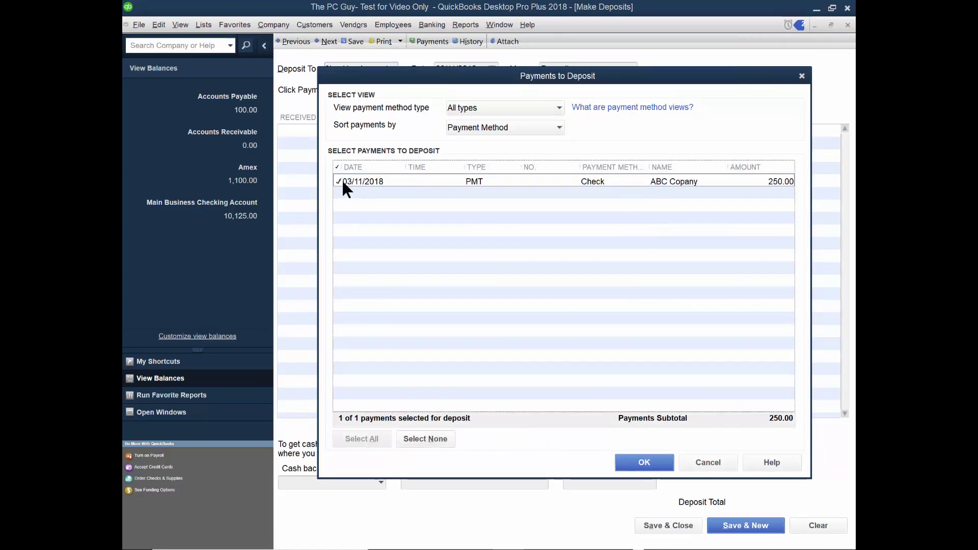
left_click(644, 465)
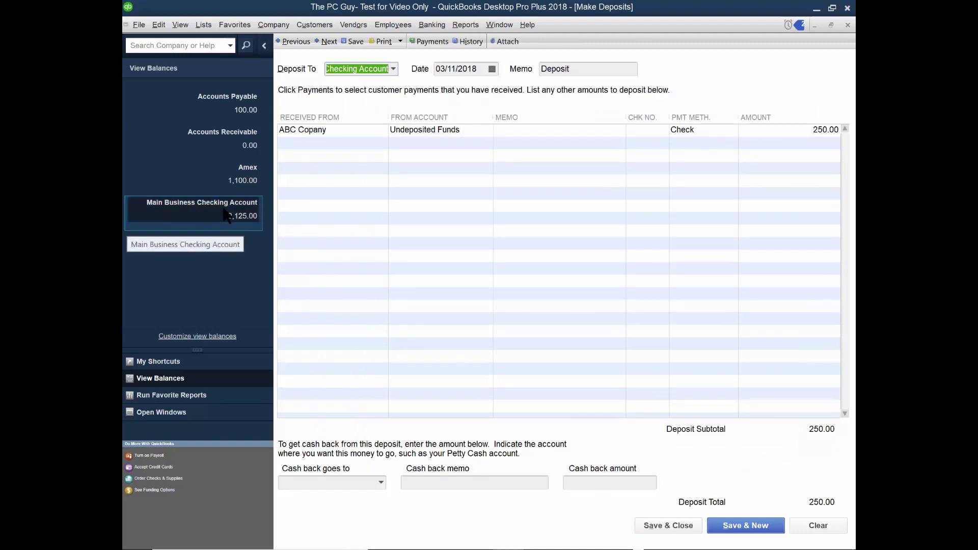
left_click(665, 525)
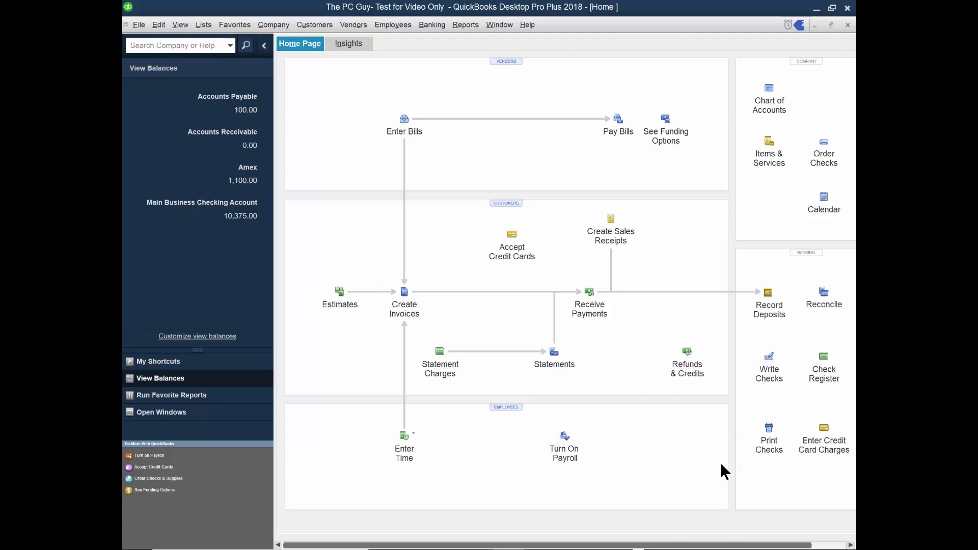
mouse_move(704, 548)
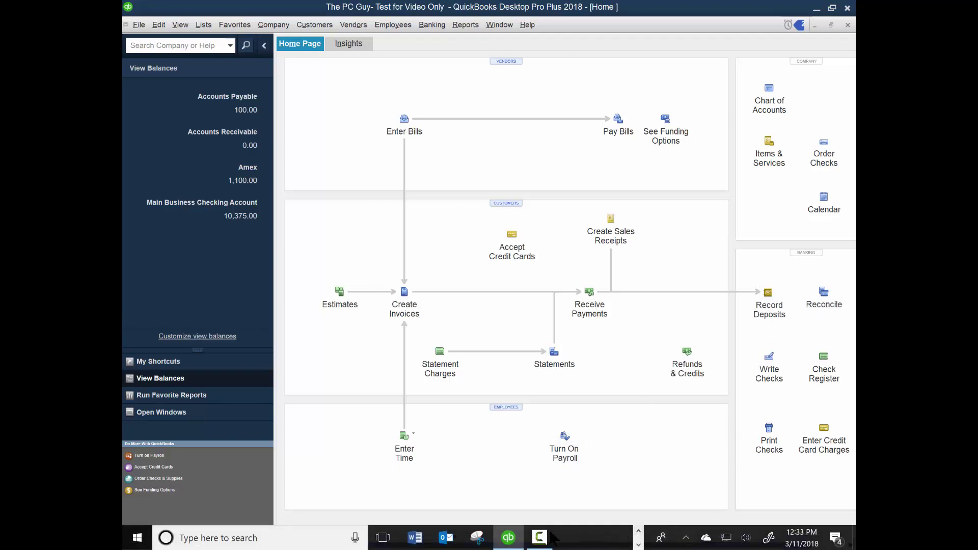